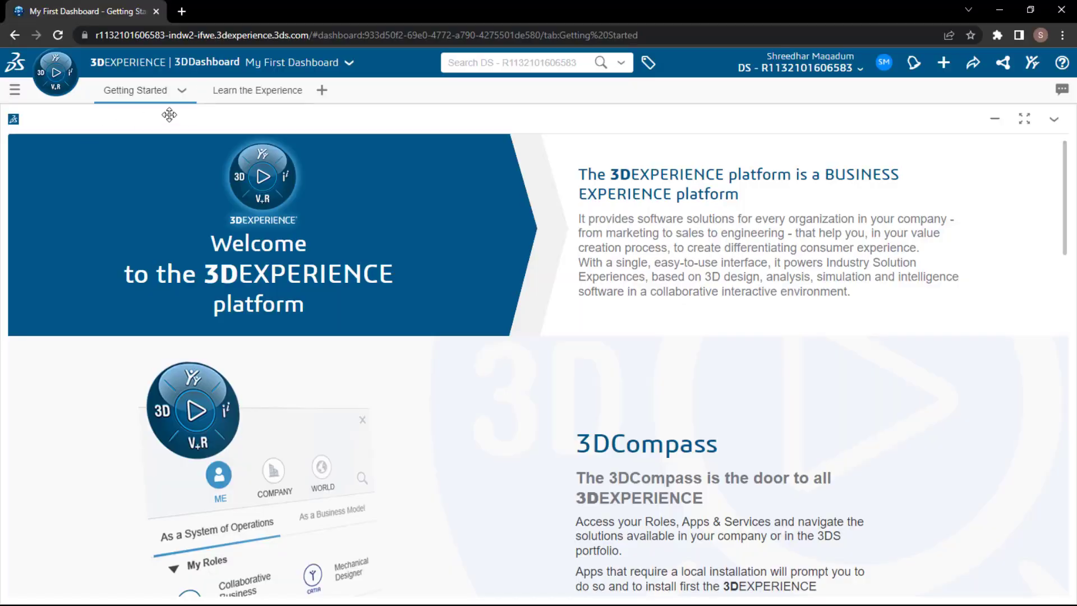
Launch the Members Control Center from the Platform Manager role in the compass list
click(55, 72)
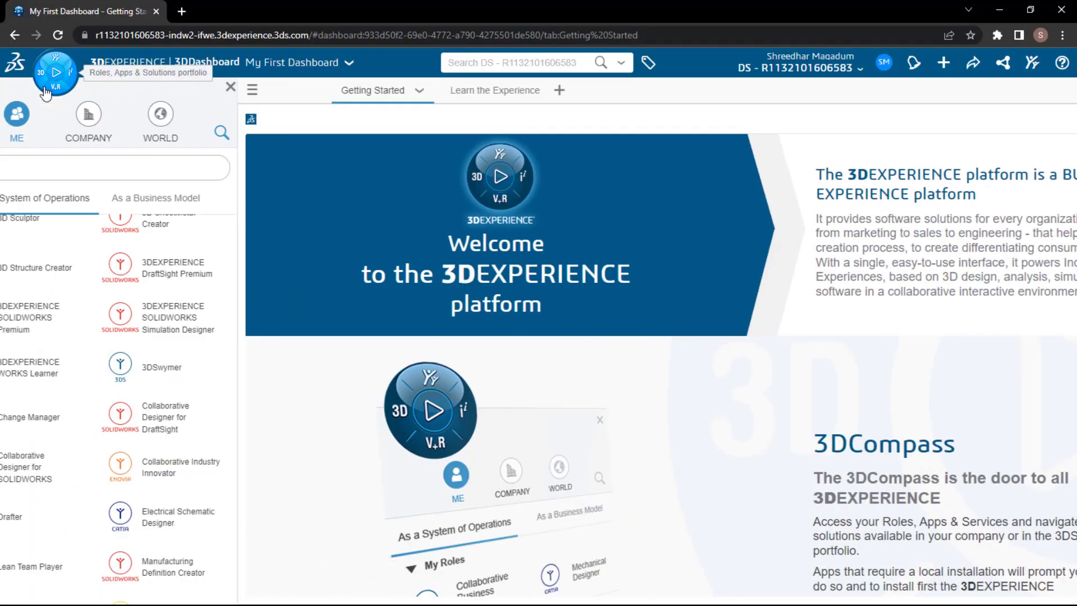
scroll(84, 305, down, 5)
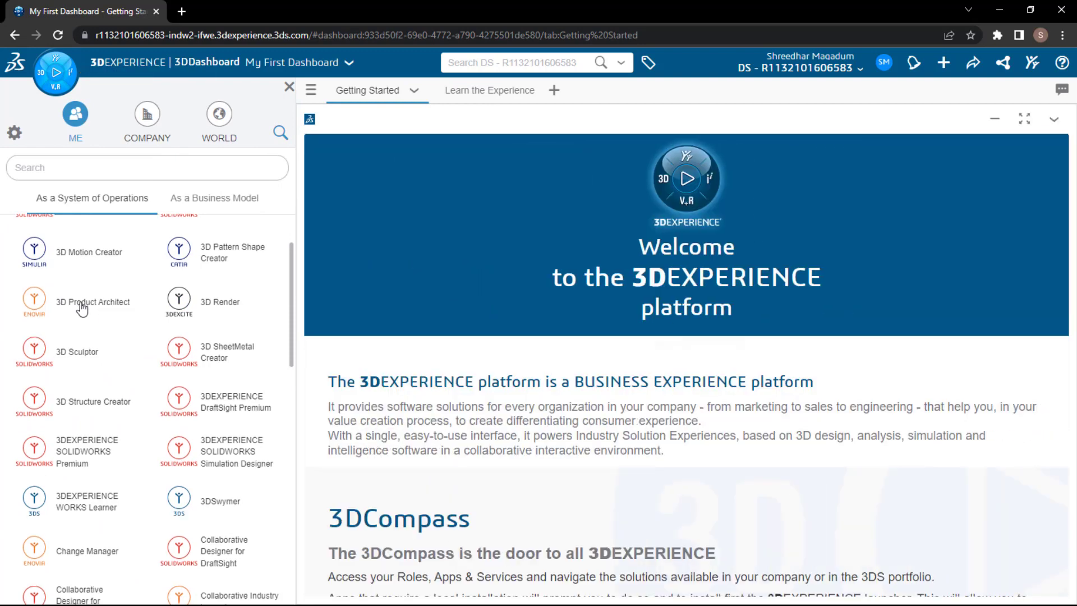
scroll(107, 305, down, 2)
scroll(107, 291, up, 7)
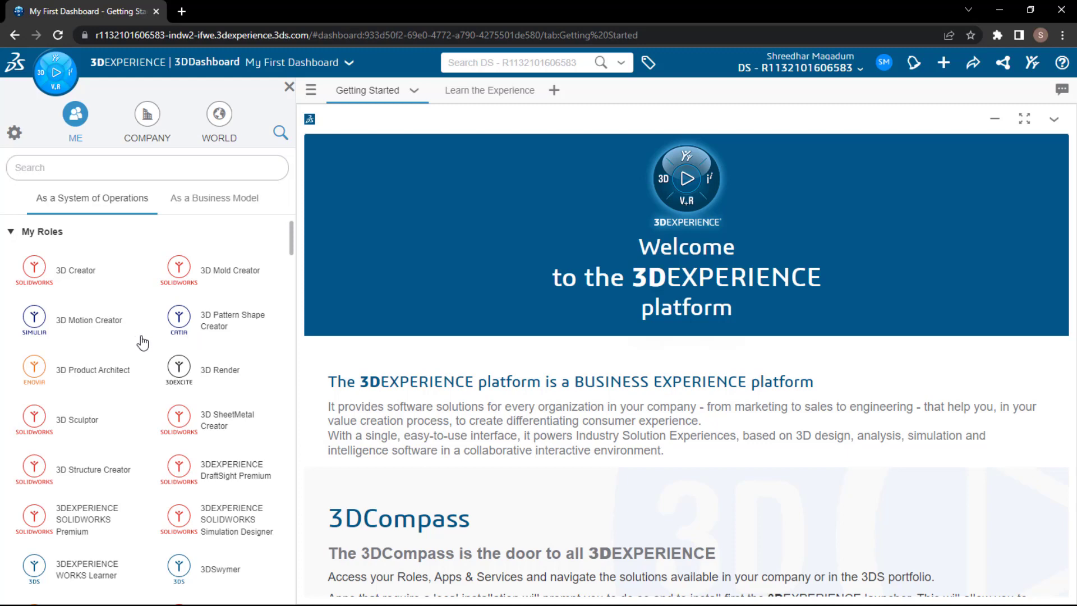
scroll(143, 342, down, 10)
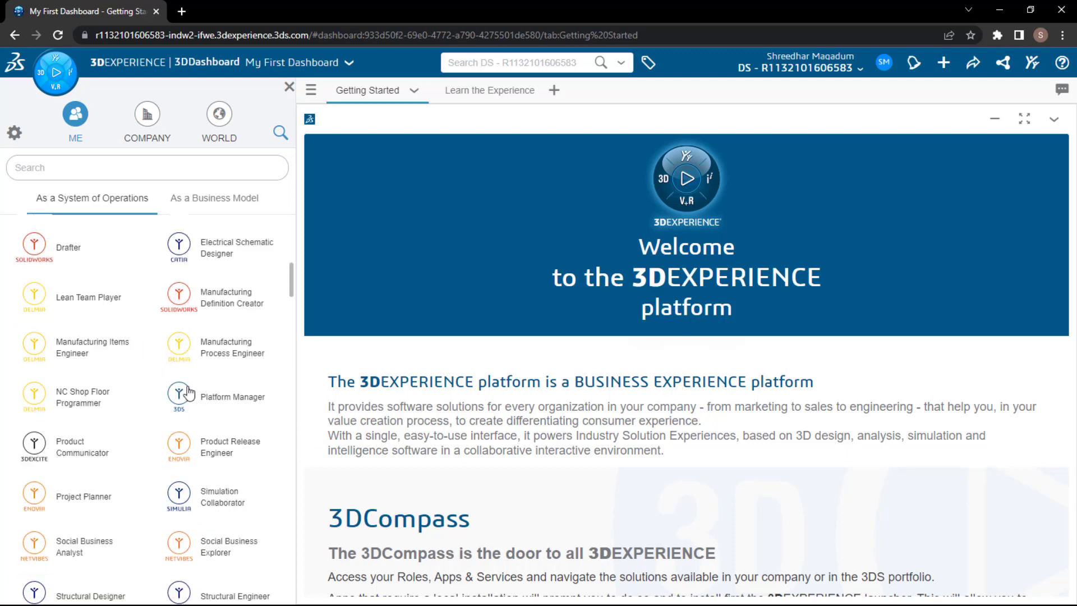
click(225, 399)
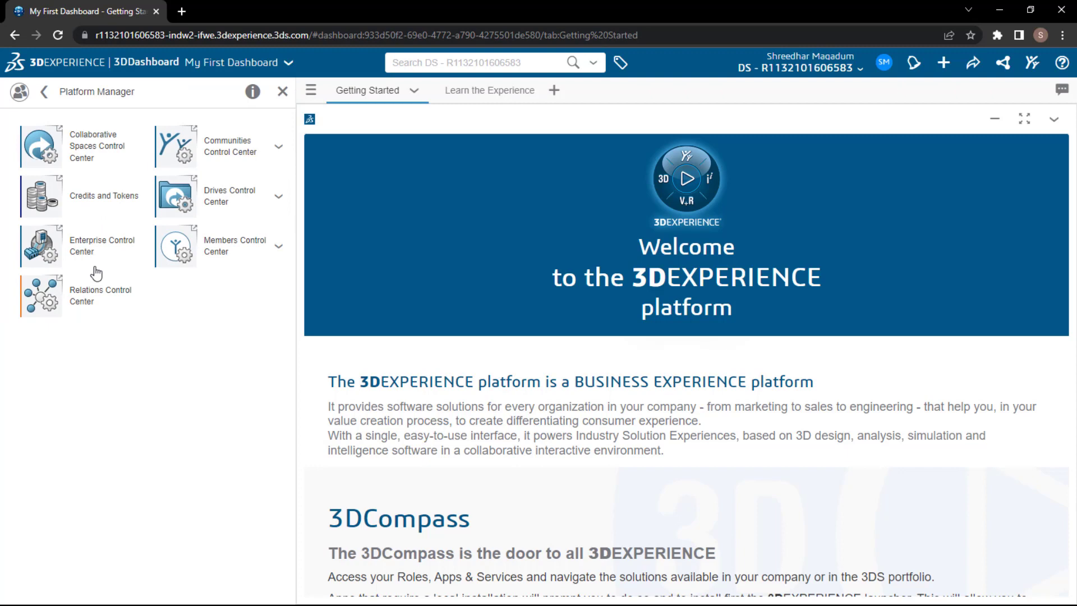
click(240, 248)
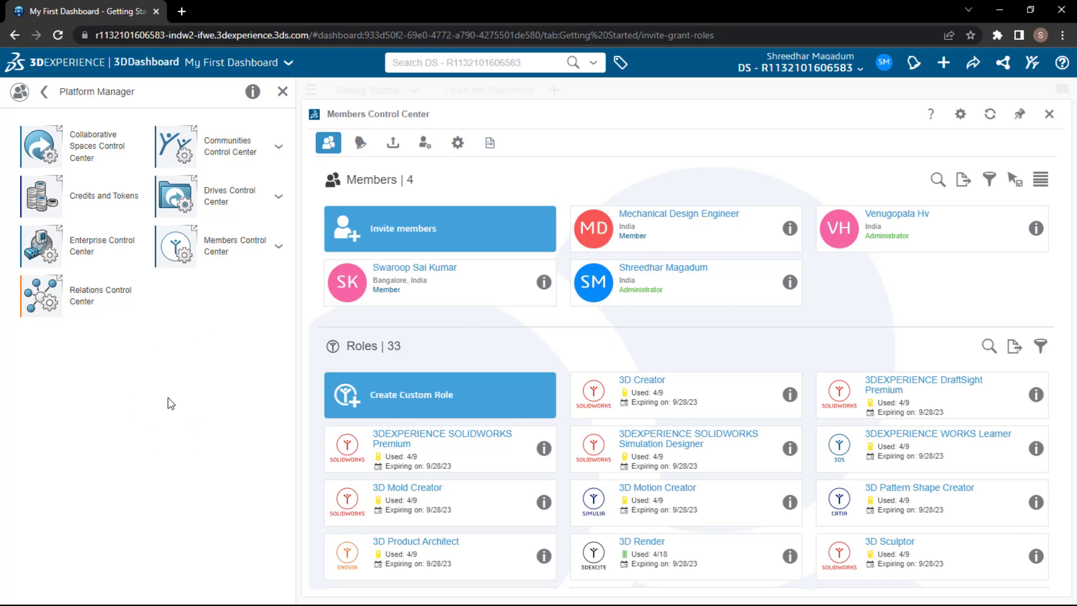
View the Configure Members options, then open the Mechanical Design Engineer member's details
click(424, 143)
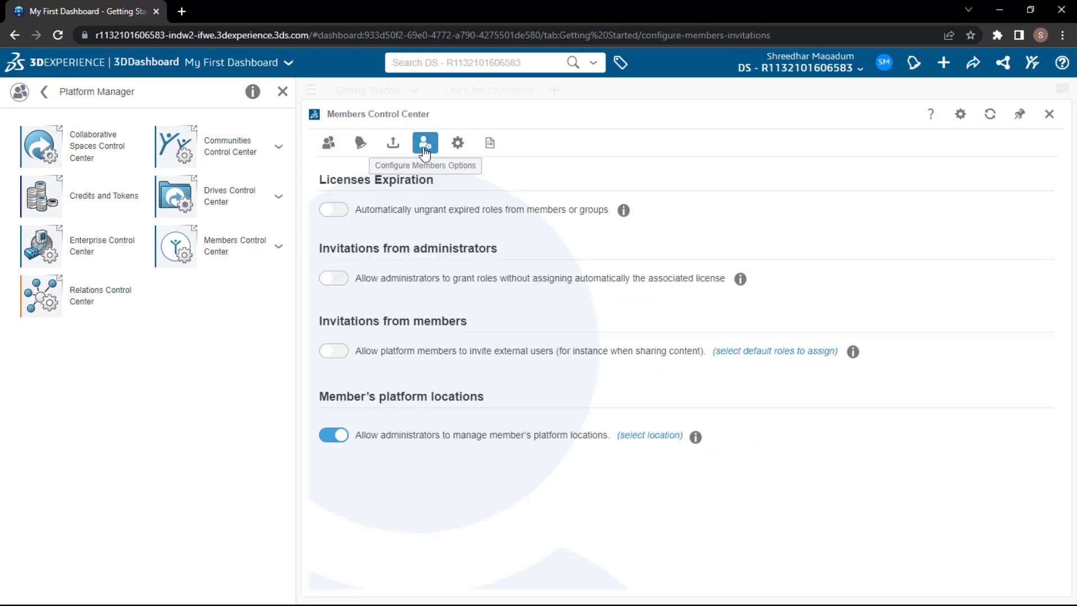
click(328, 142)
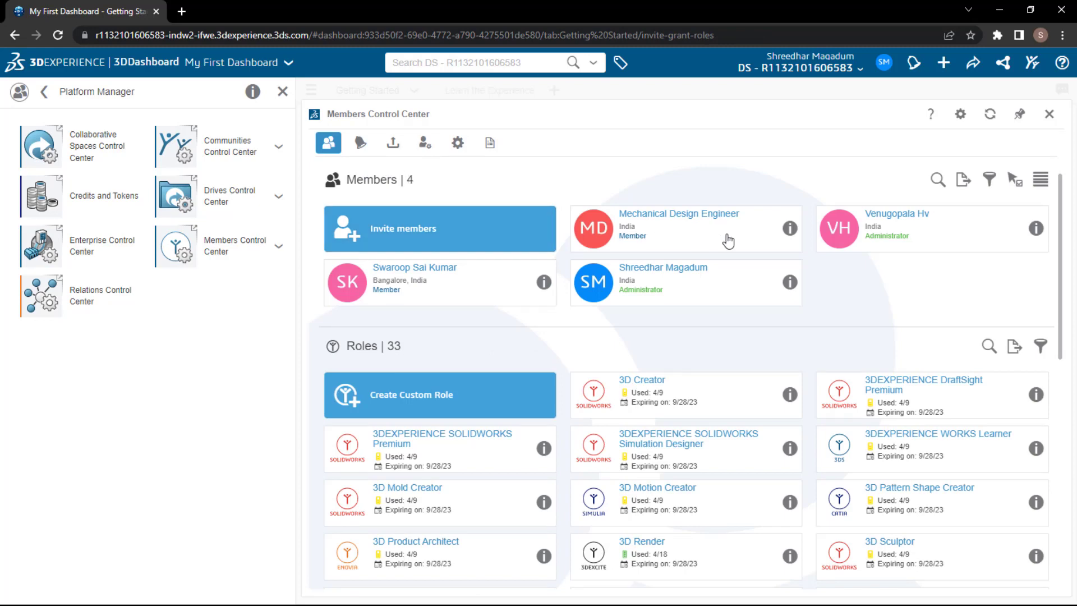
click(790, 229)
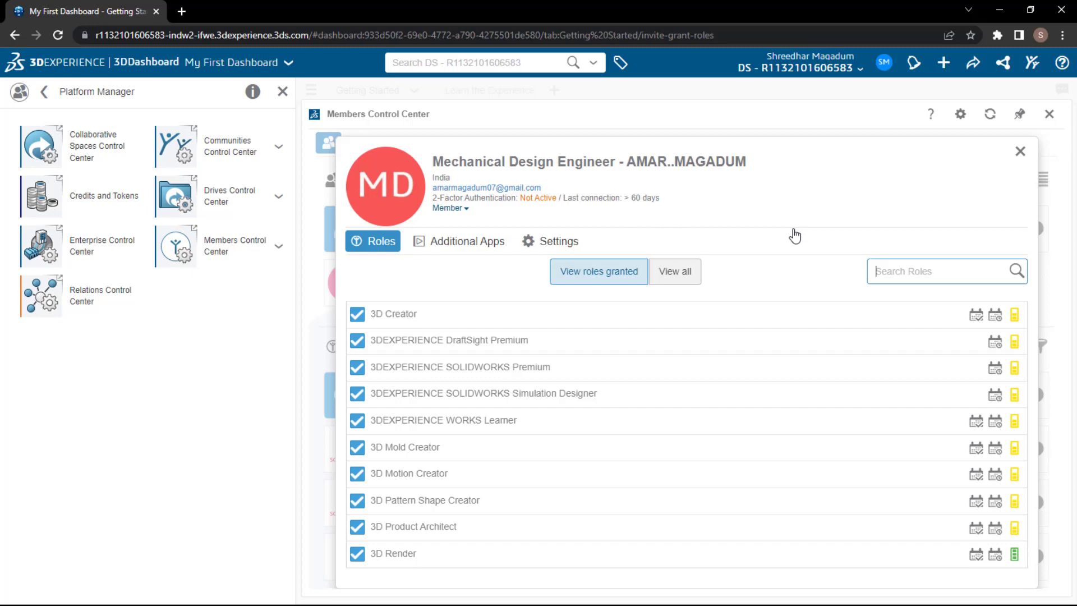
Check its user right (Member) without changing it, and show its account Settings
click(466, 208)
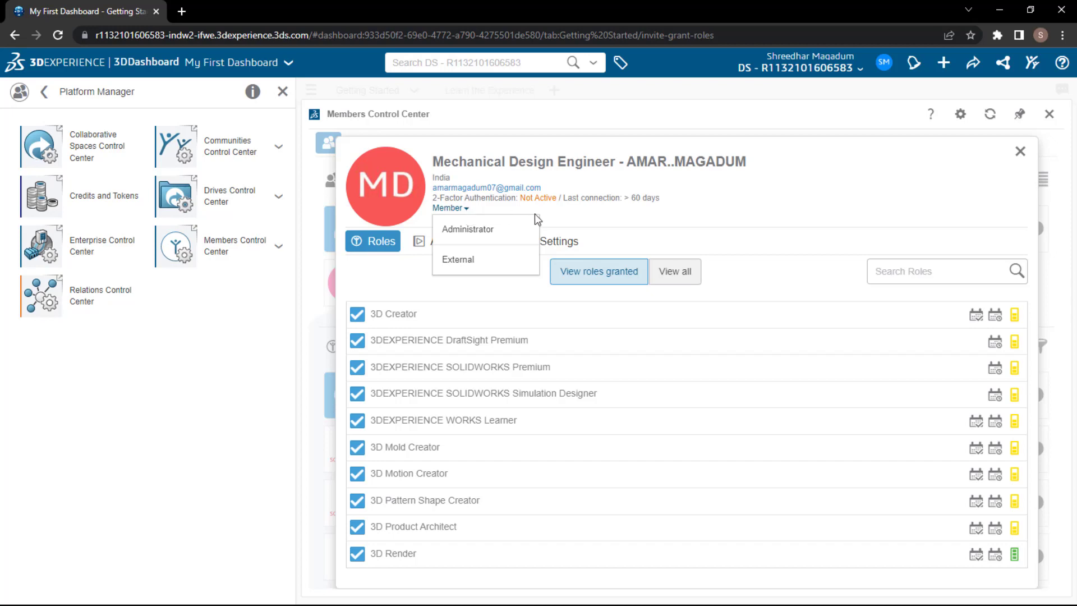
click(567, 217)
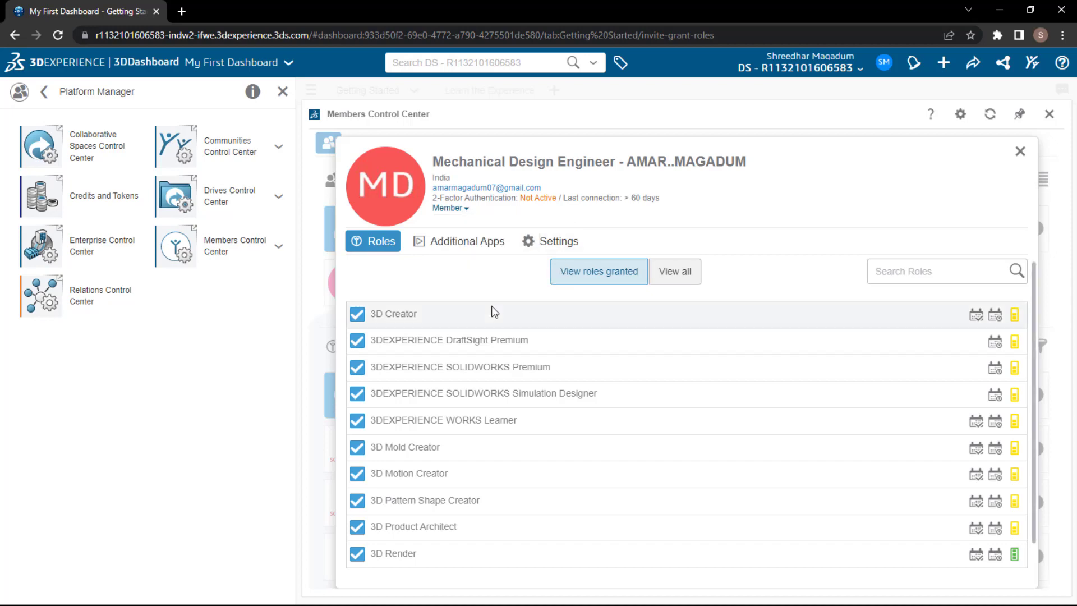
scroll(492, 307, down, 1)
scroll(492, 308, up, 1)
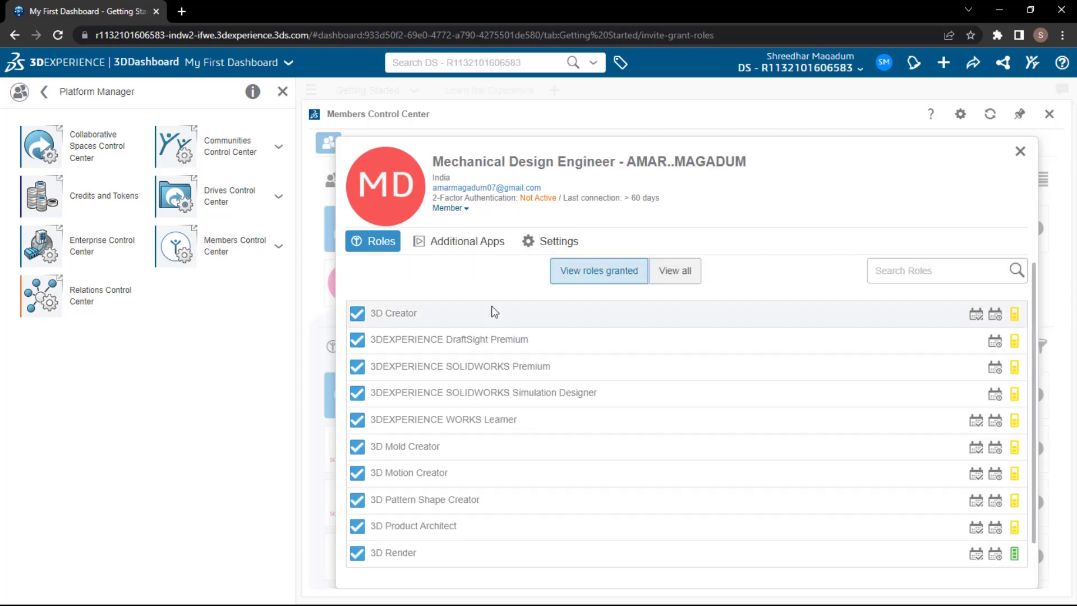
click(552, 247)
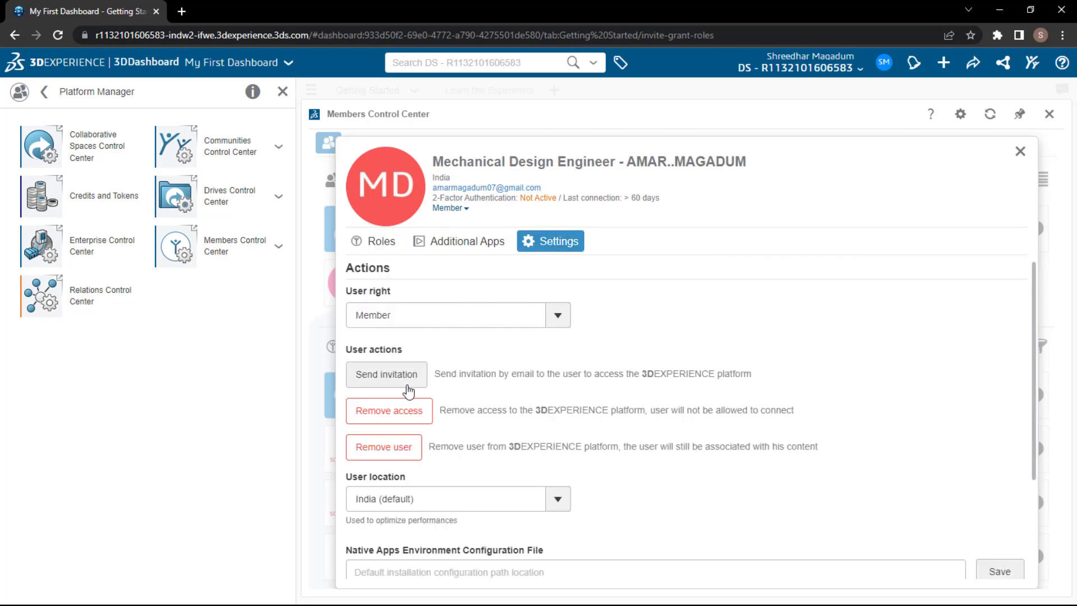
Remove the Mechanical Design Engineer user, confirm with OK, and dismiss the removal notification
click(384, 447)
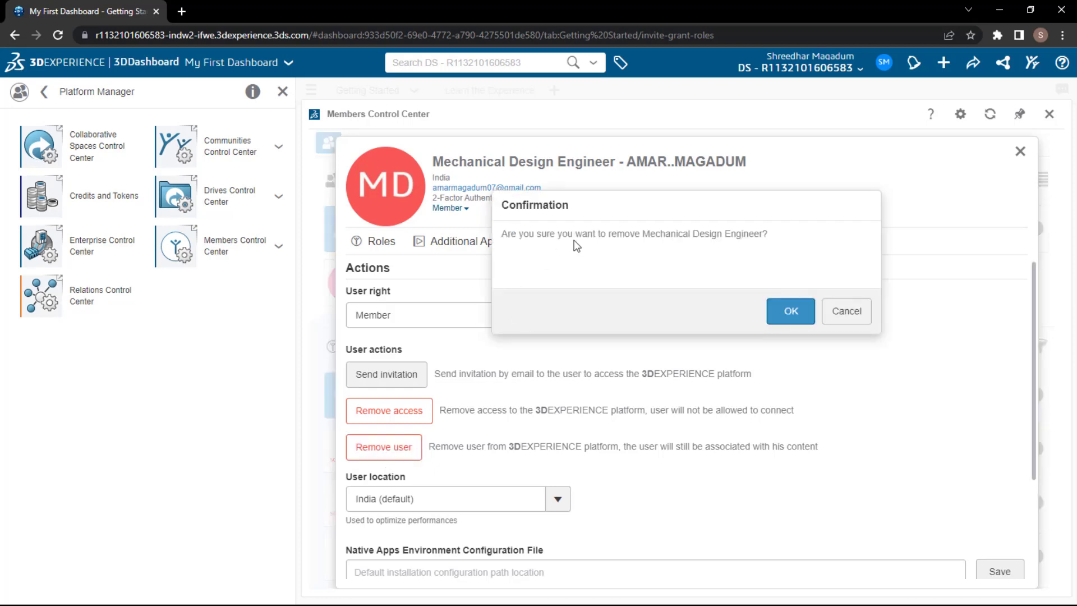
click(778, 319)
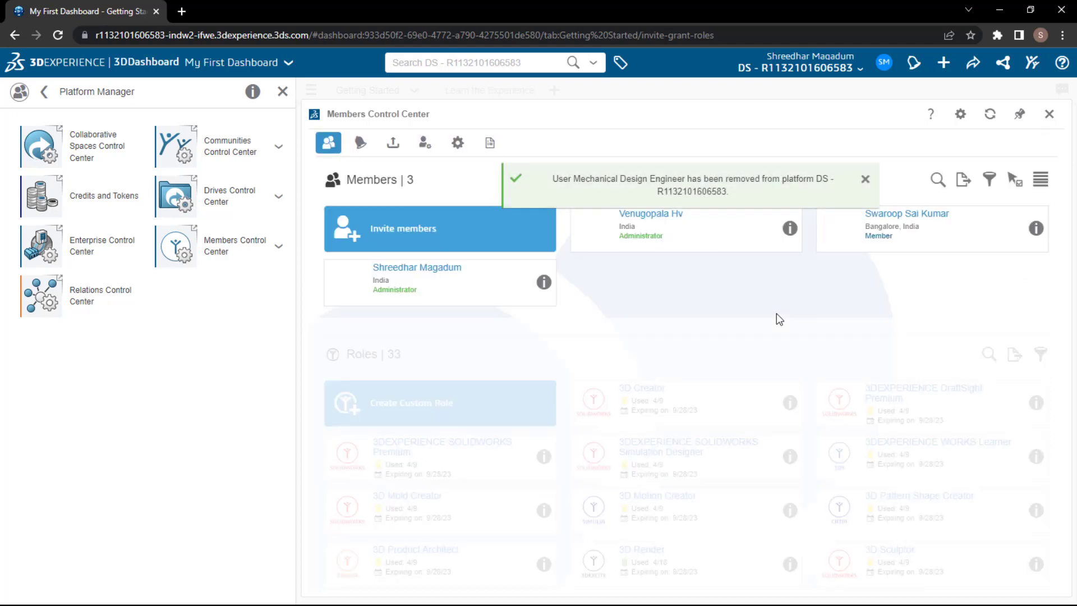
click(864, 180)
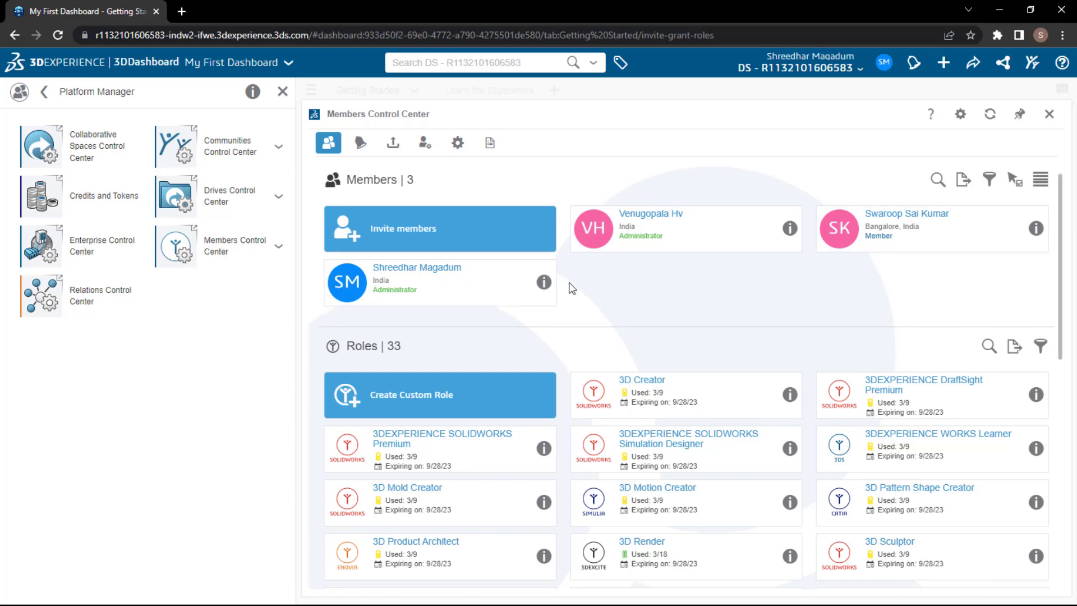
Open your administrator account settings and start a Replace Me invitation, closing it unsent
click(544, 282)
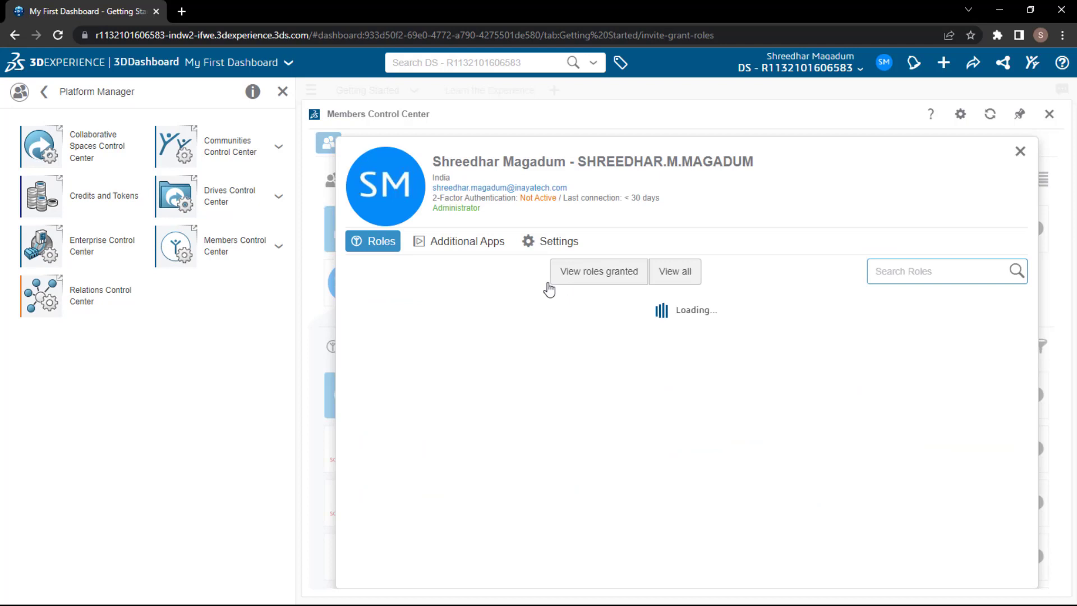
click(547, 241)
scroll(503, 321, down, 1)
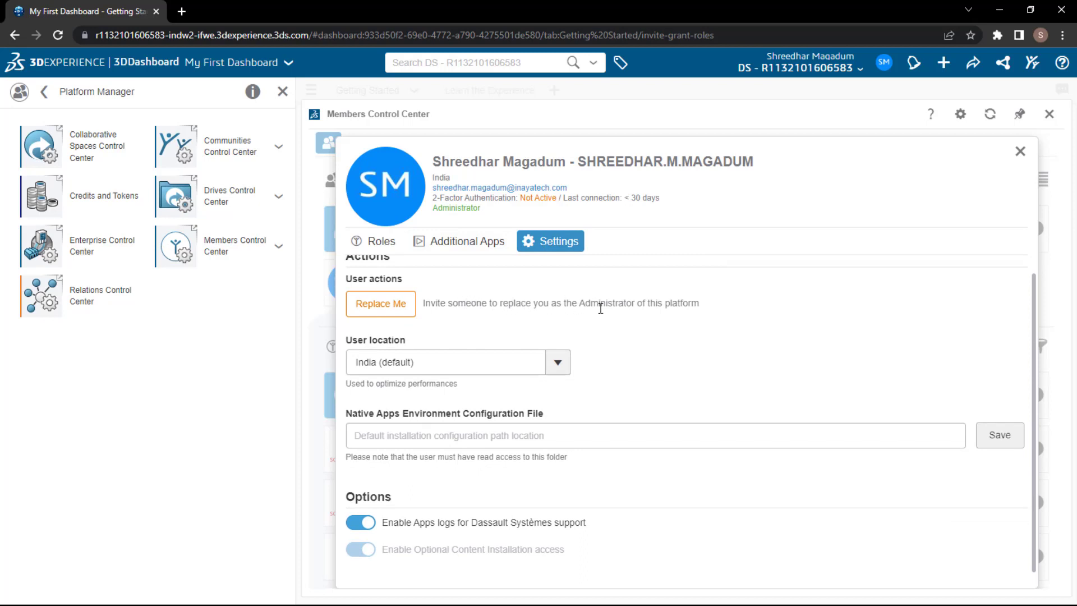
click(367, 312)
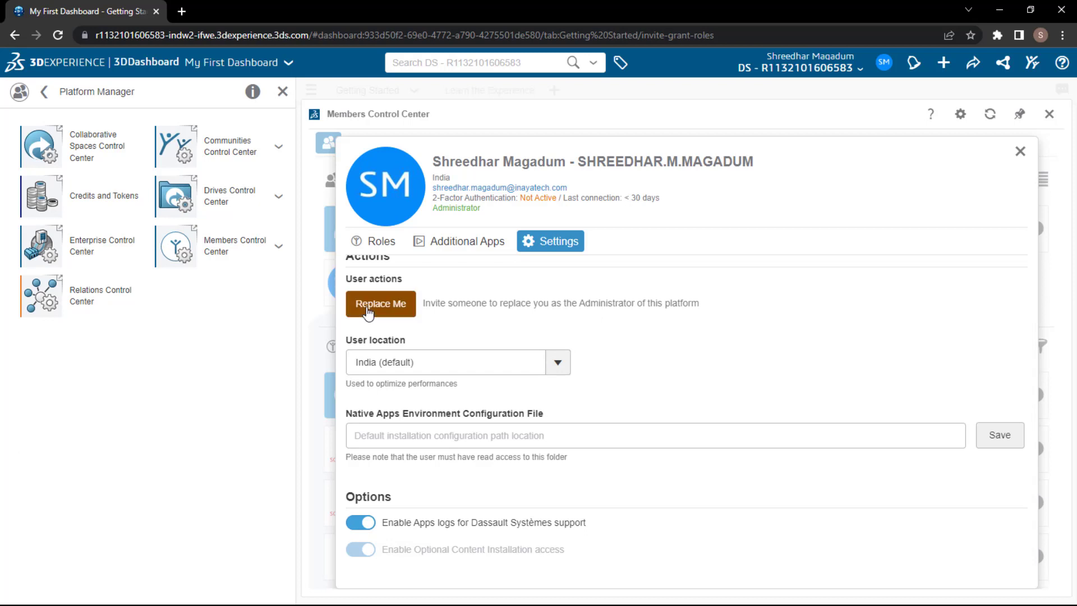
click(383, 293)
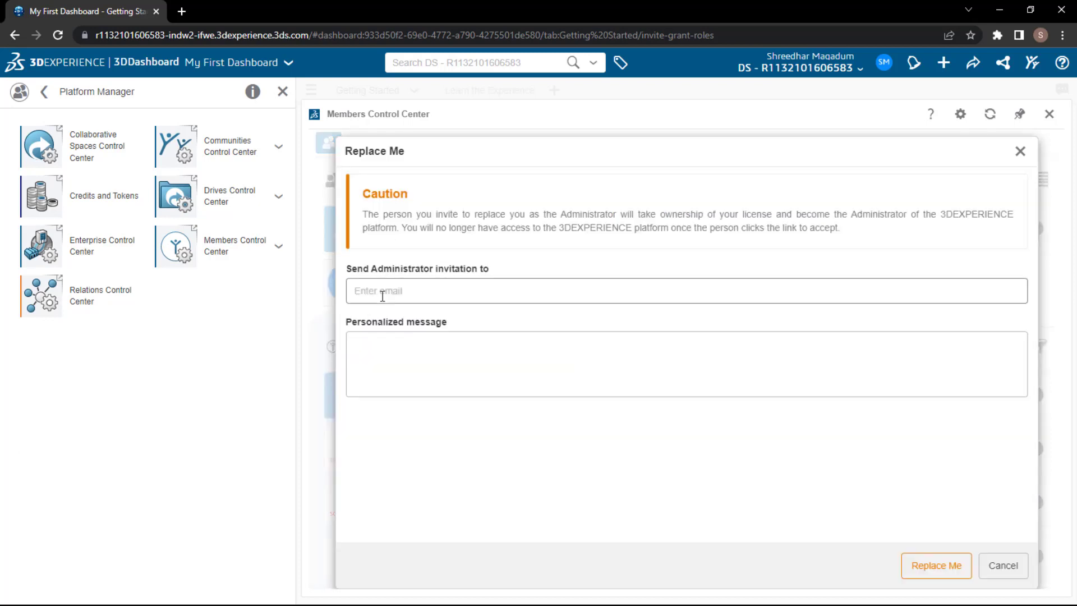
click(406, 258)
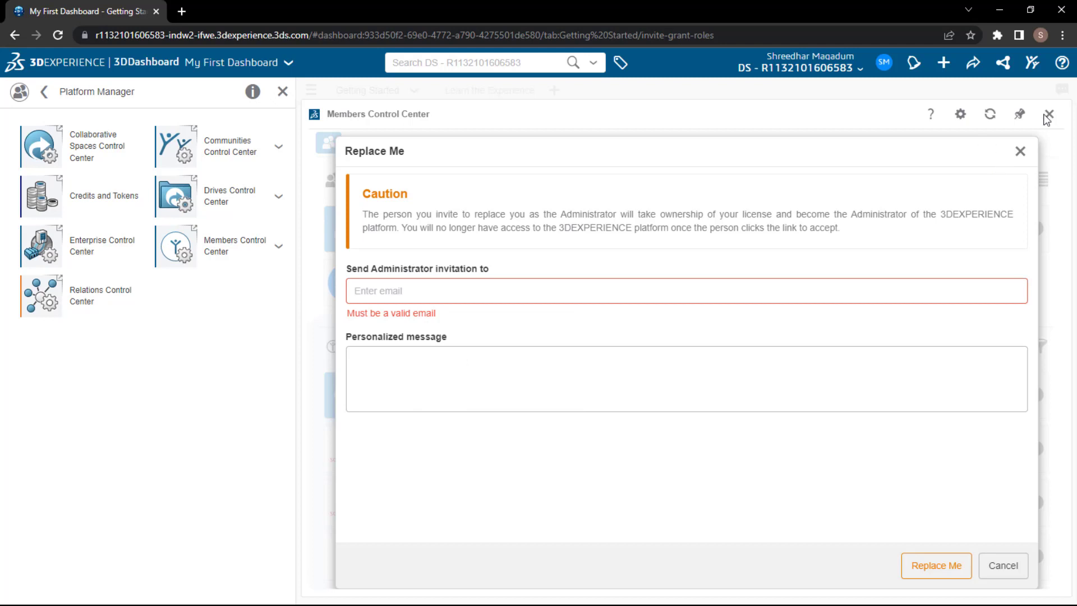
click(428, 281)
click(443, 243)
click(1000, 569)
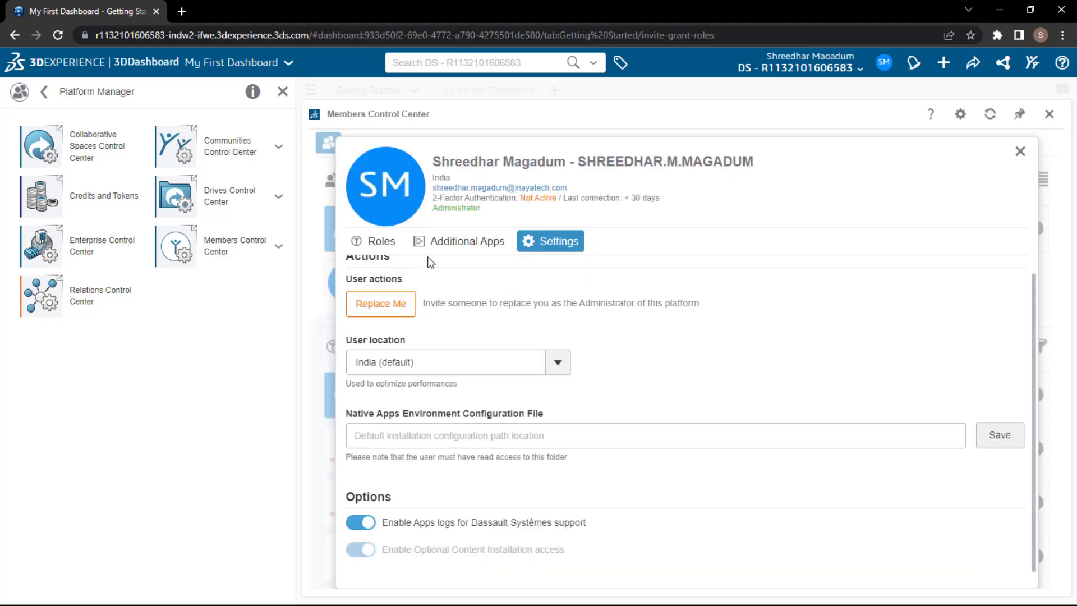
Page through your granted roles to pages 2 and 3, then close your details
click(386, 246)
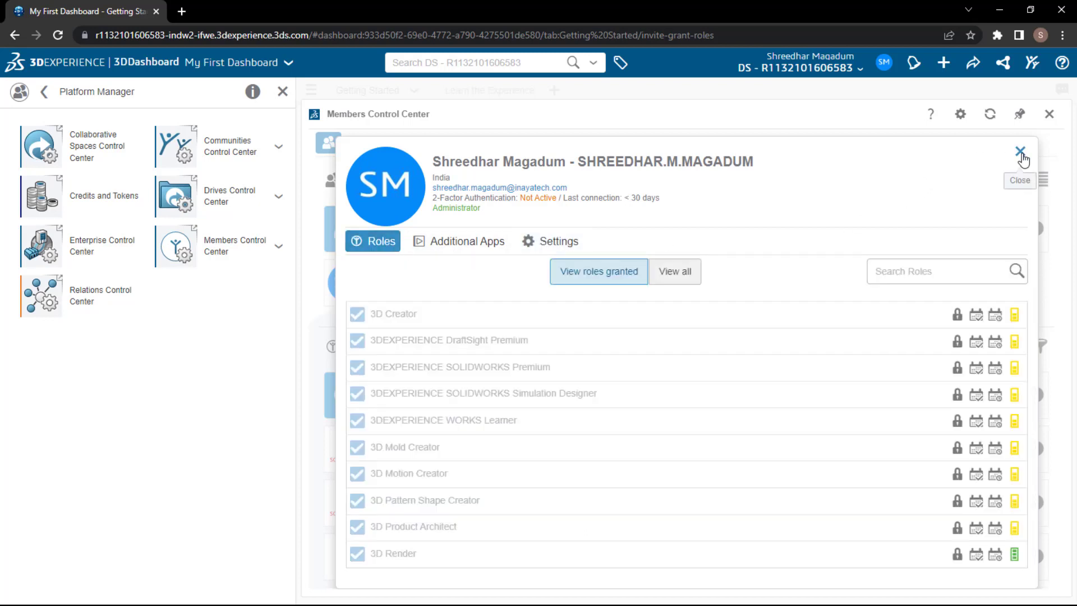
drag(1020, 160, 760, 360)
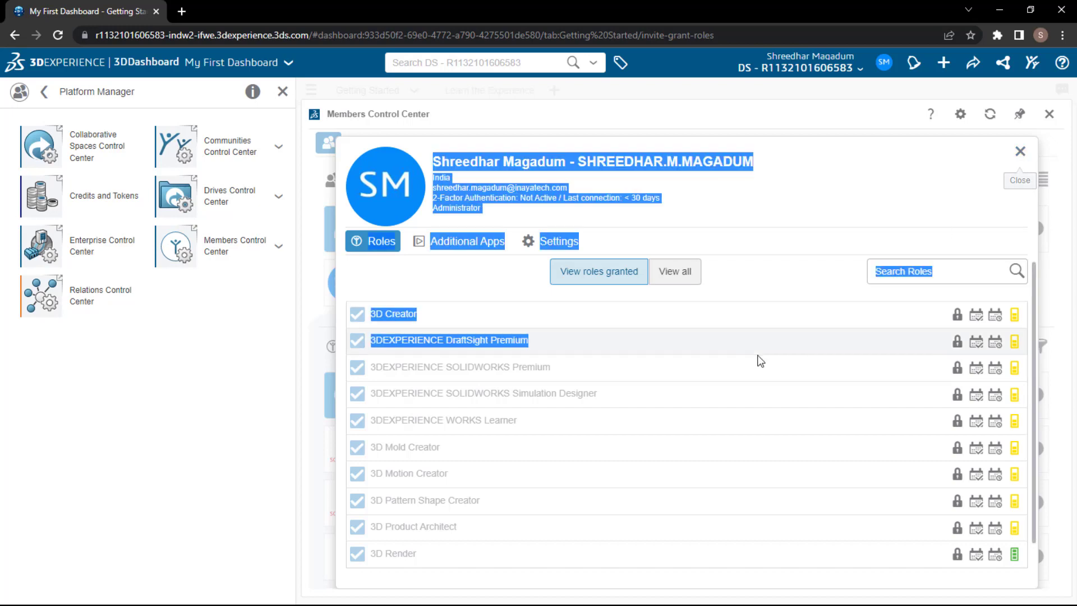
scroll(759, 361, down, 1)
click(680, 558)
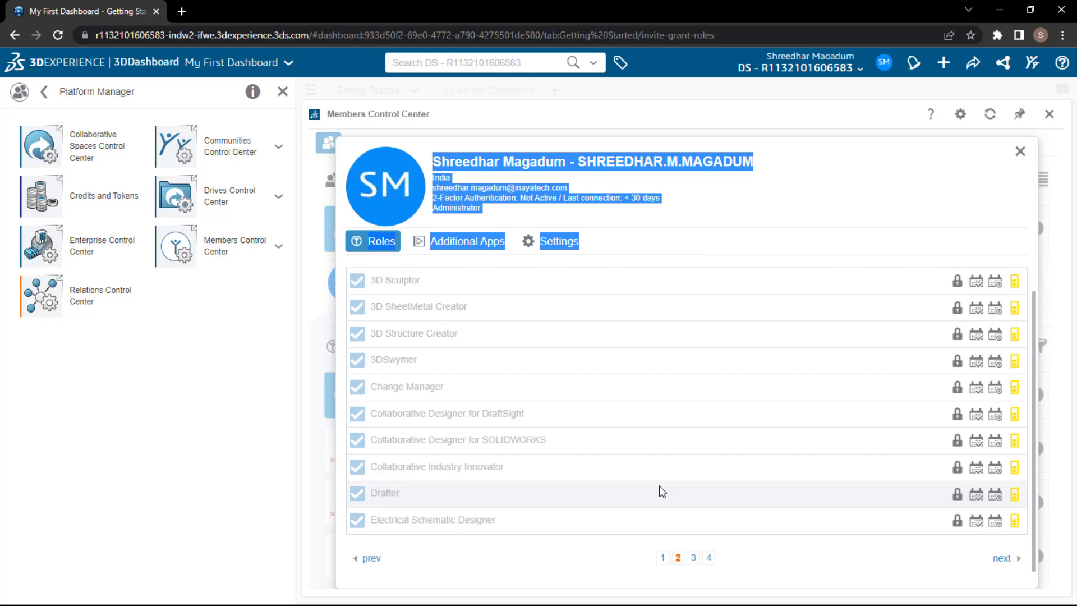
click(693, 568)
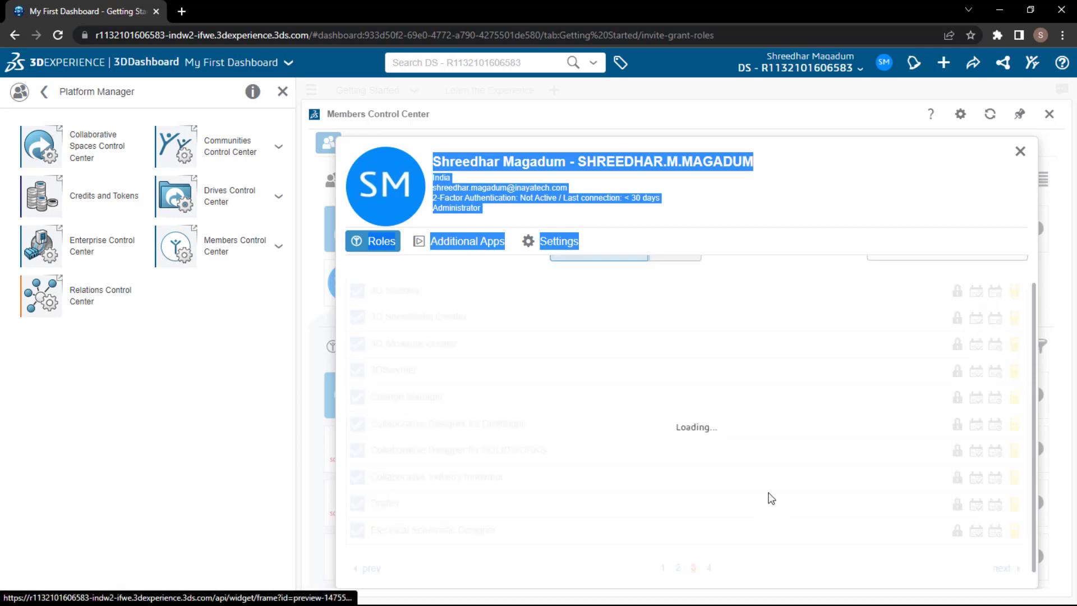
click(1021, 154)
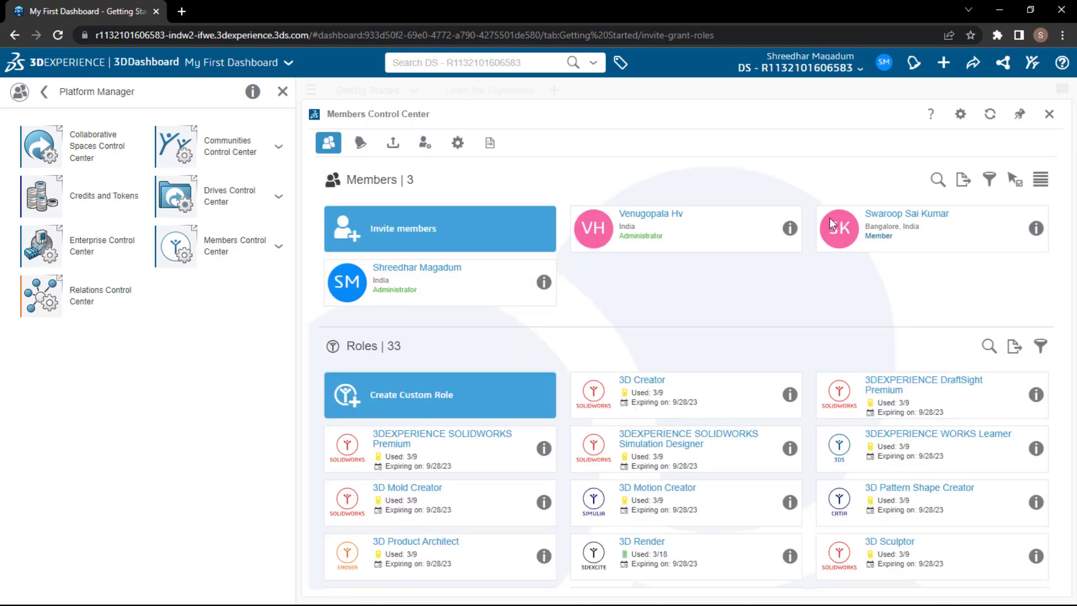
click(789, 230)
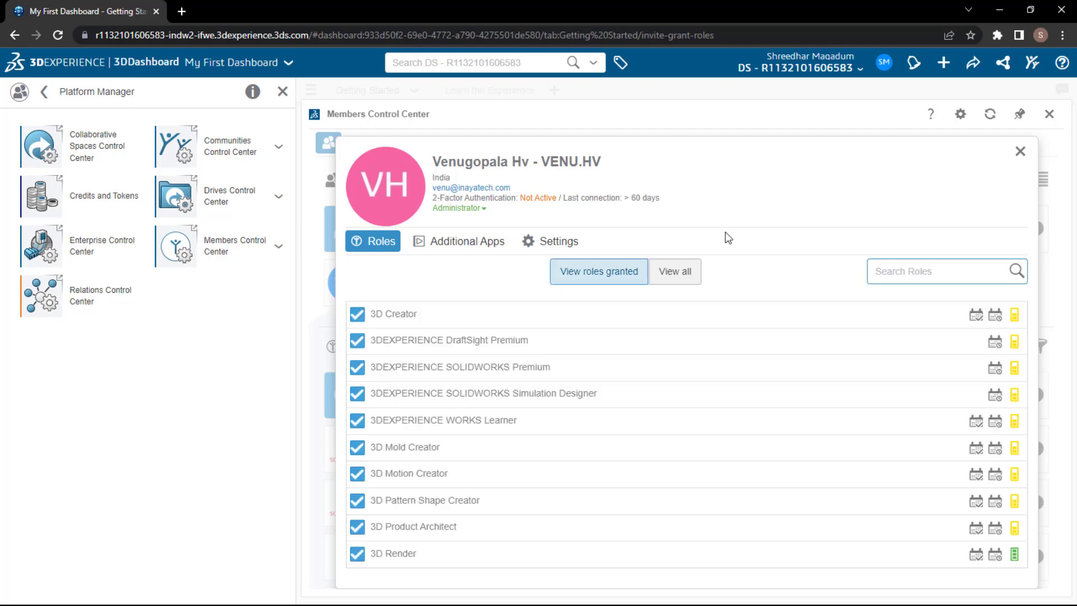
click(578, 245)
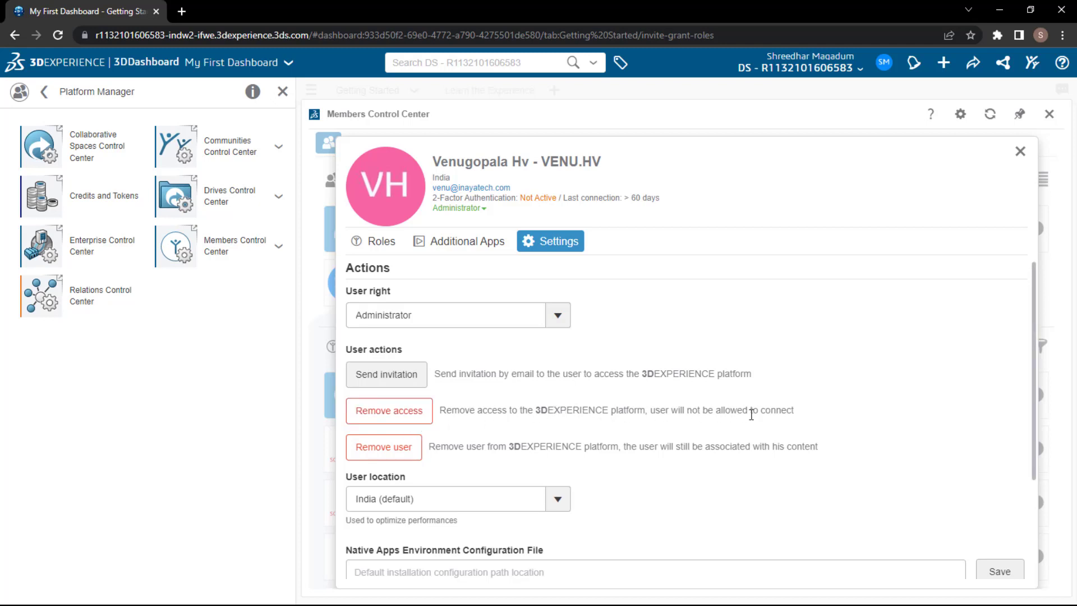
scroll(752, 413, down, 2)
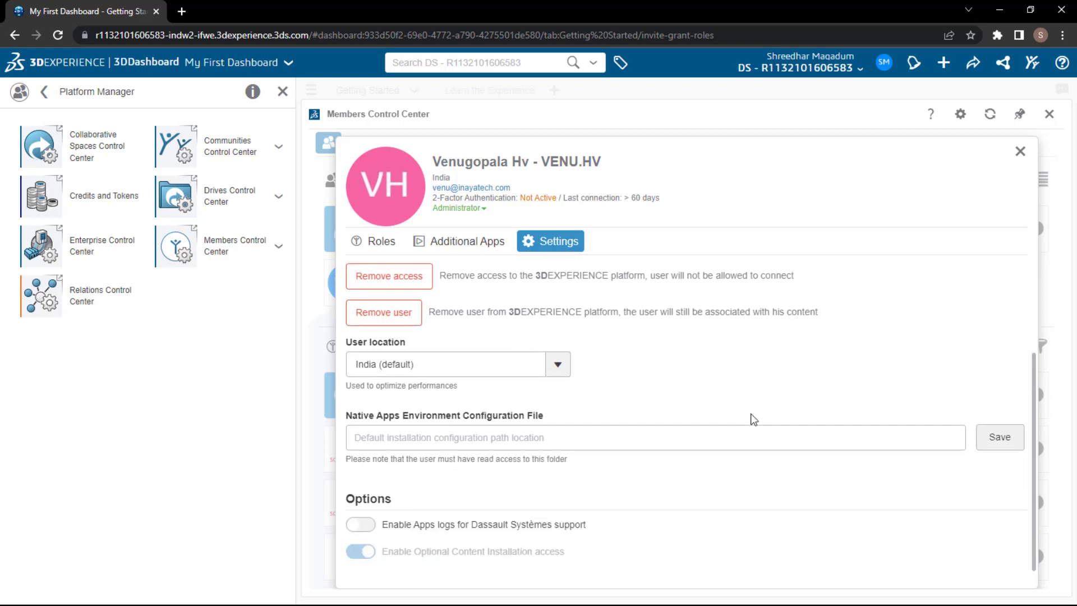
scroll(753, 420, down, 1)
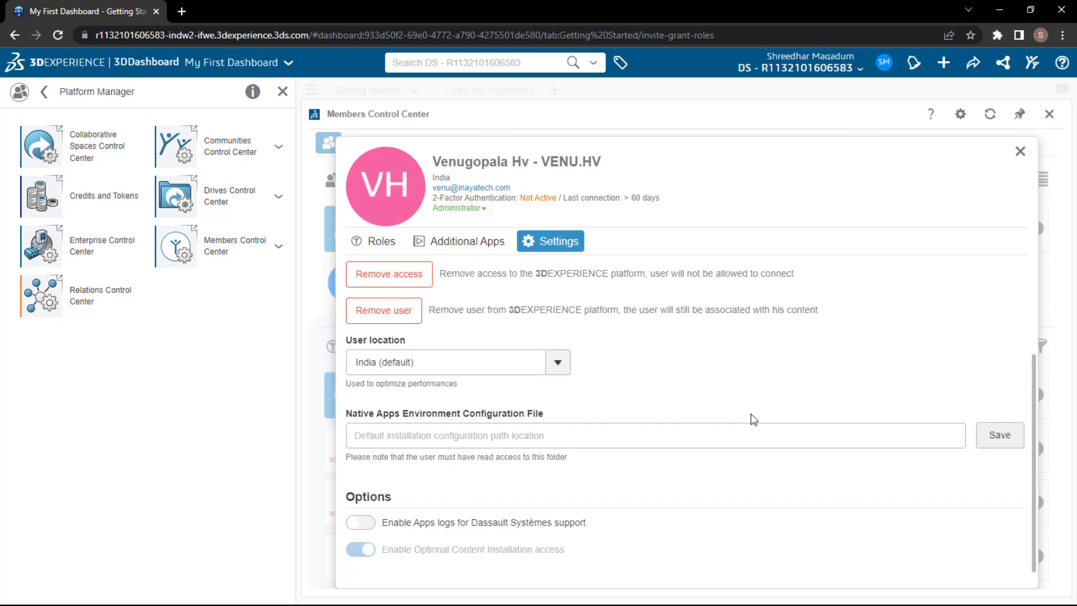
scroll(752, 418, up, 2)
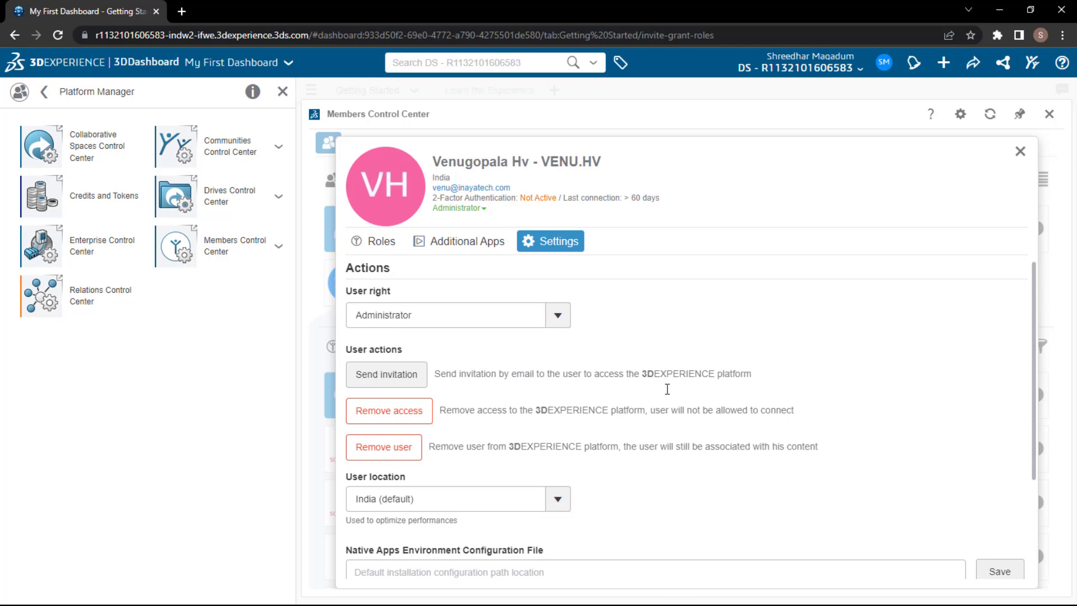
click(556, 314)
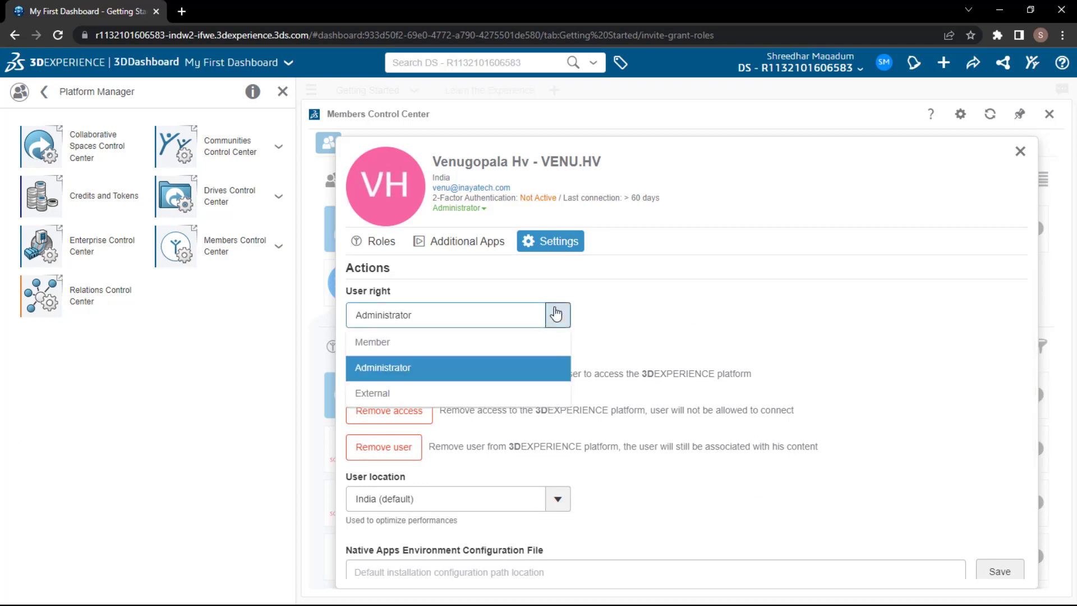
click(633, 313)
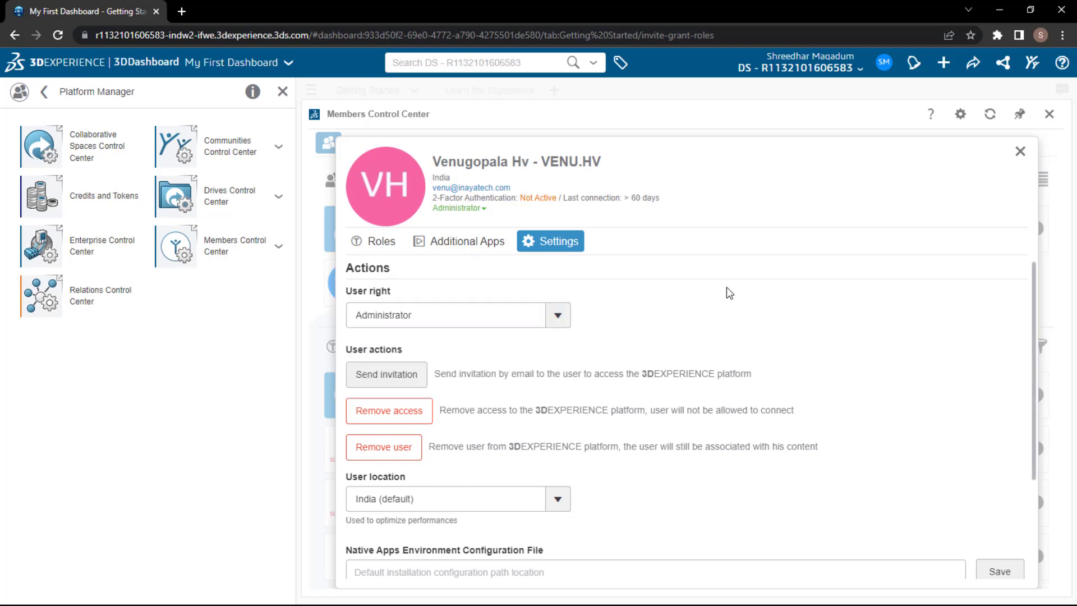
click(1020, 152)
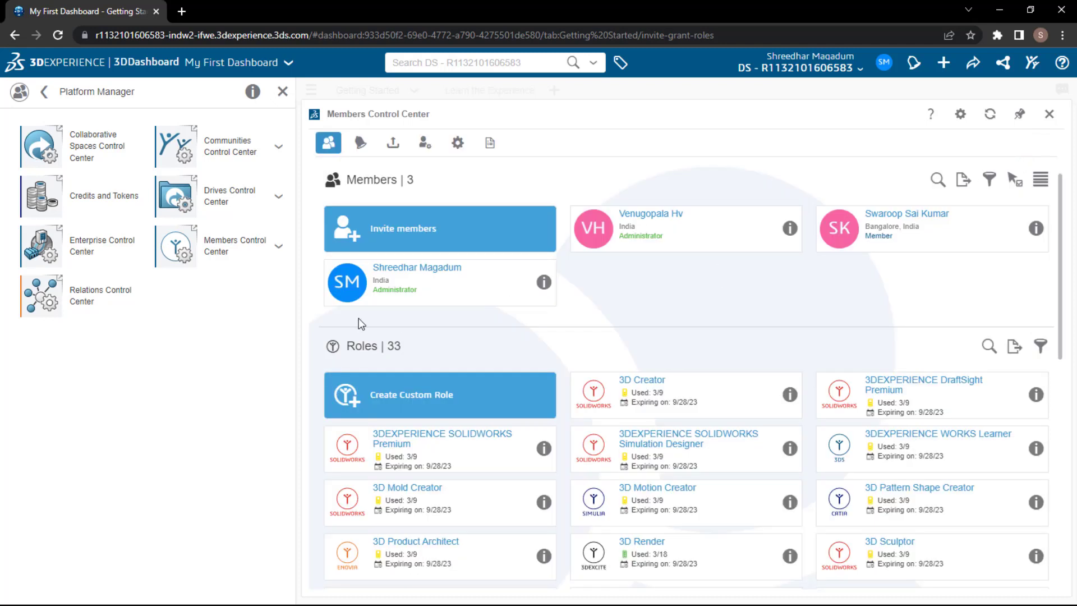
Open your own member Settings to view the Replace Me option, then close them with Esc
click(543, 282)
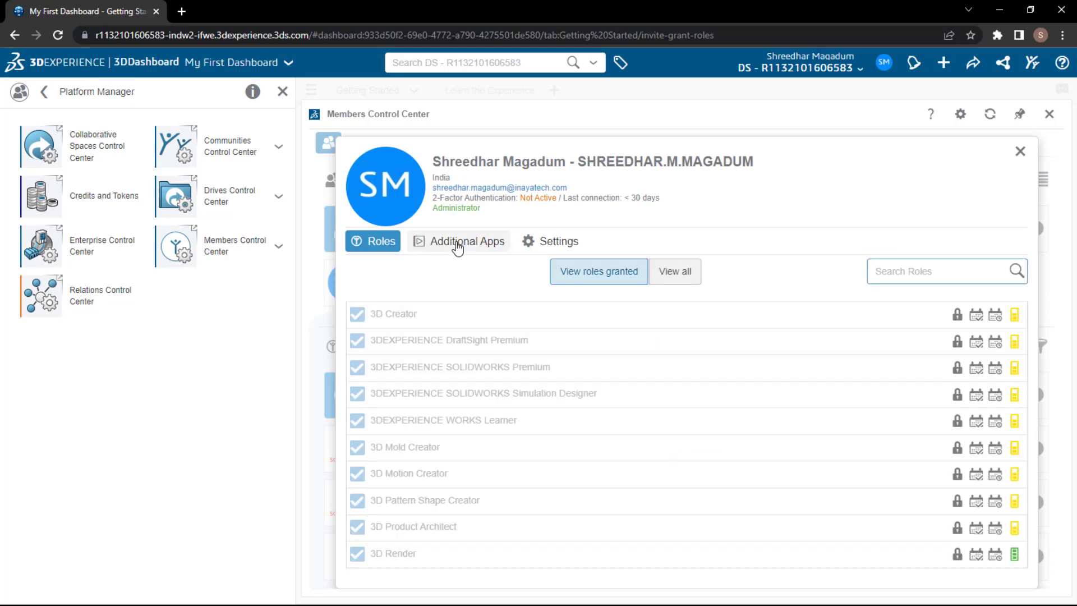
click(571, 245)
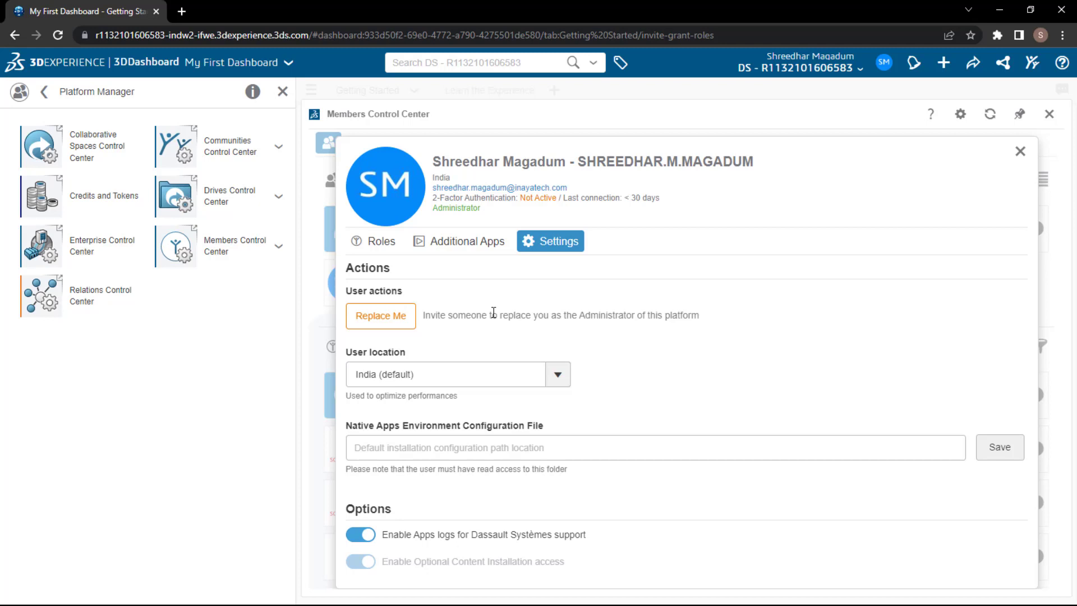
key(Escape)
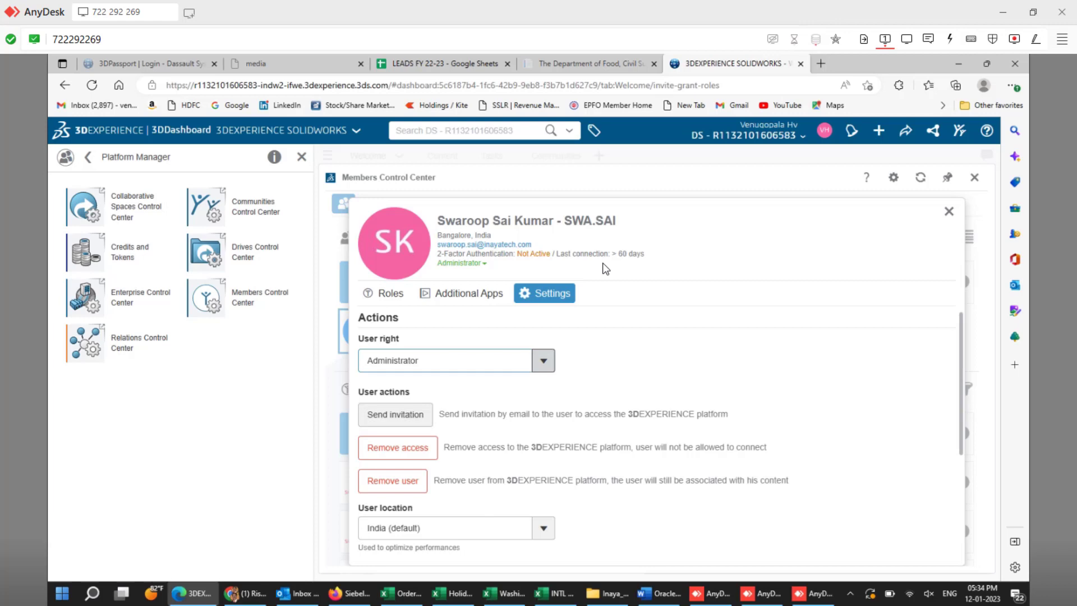
Confirm Member for the Bangalore member, then set the other administrator's user right to Member
key(Return)
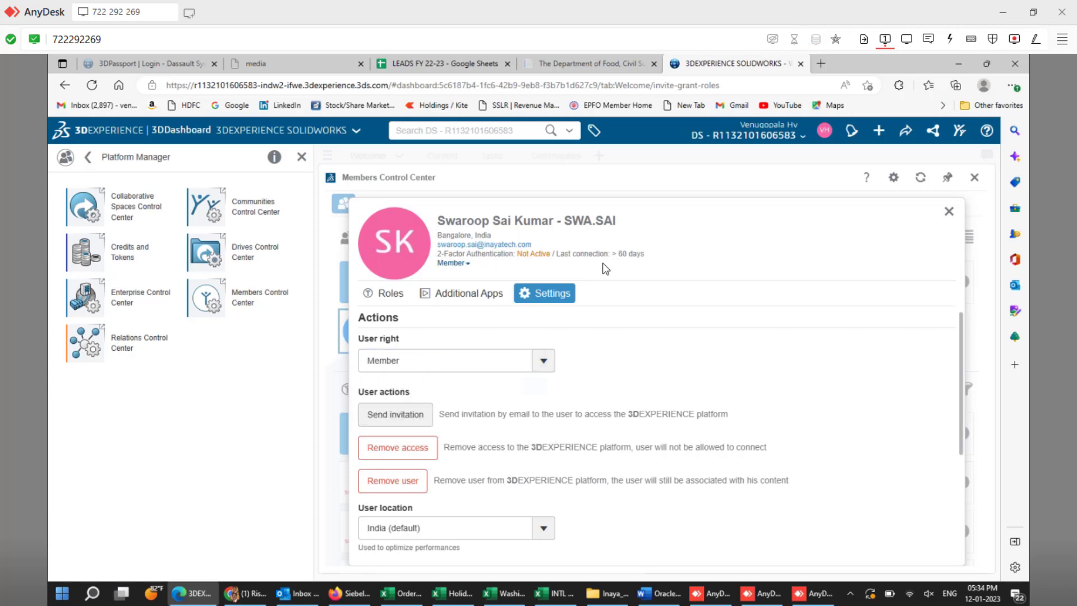
click(948, 211)
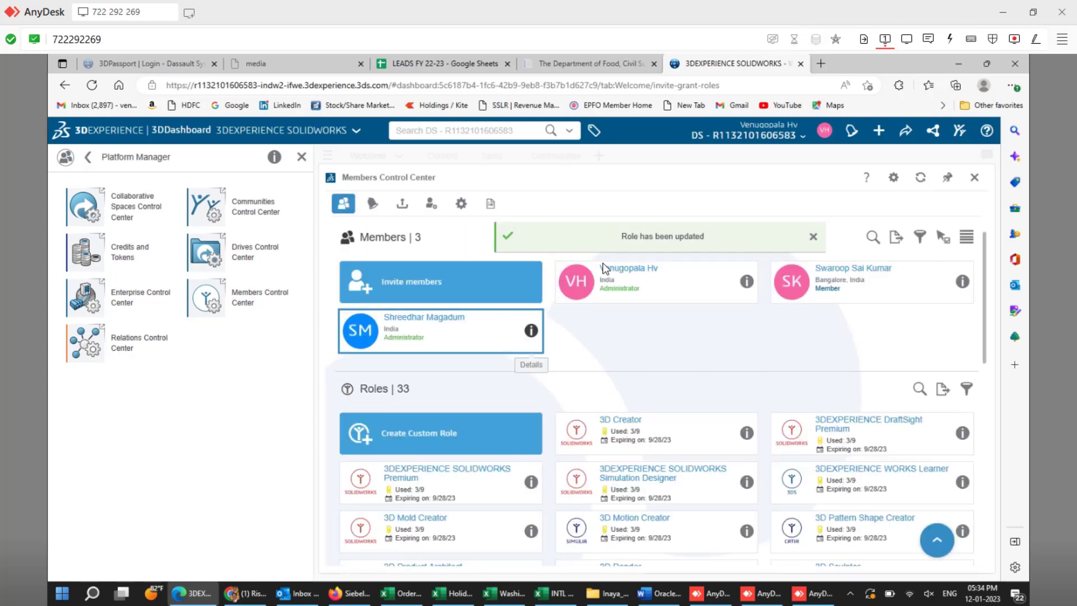
click(530, 331)
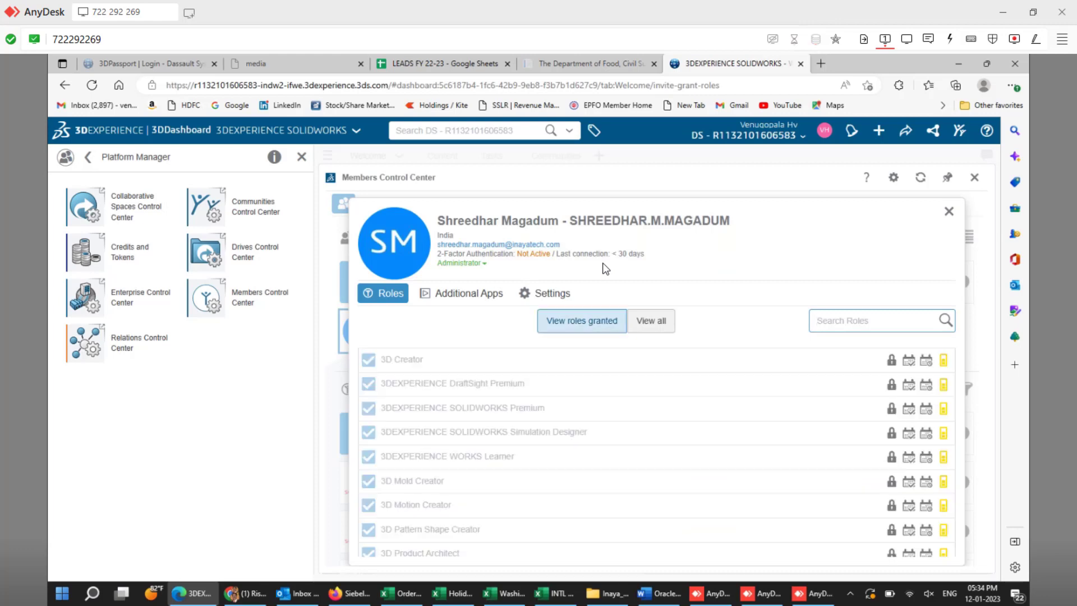
click(544, 293)
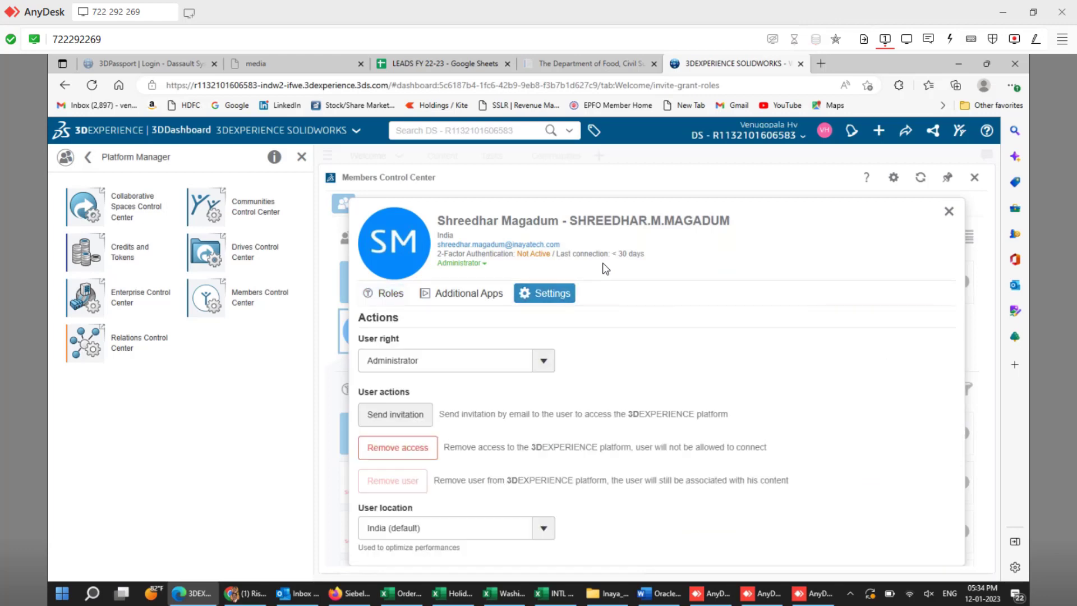
click(543, 360)
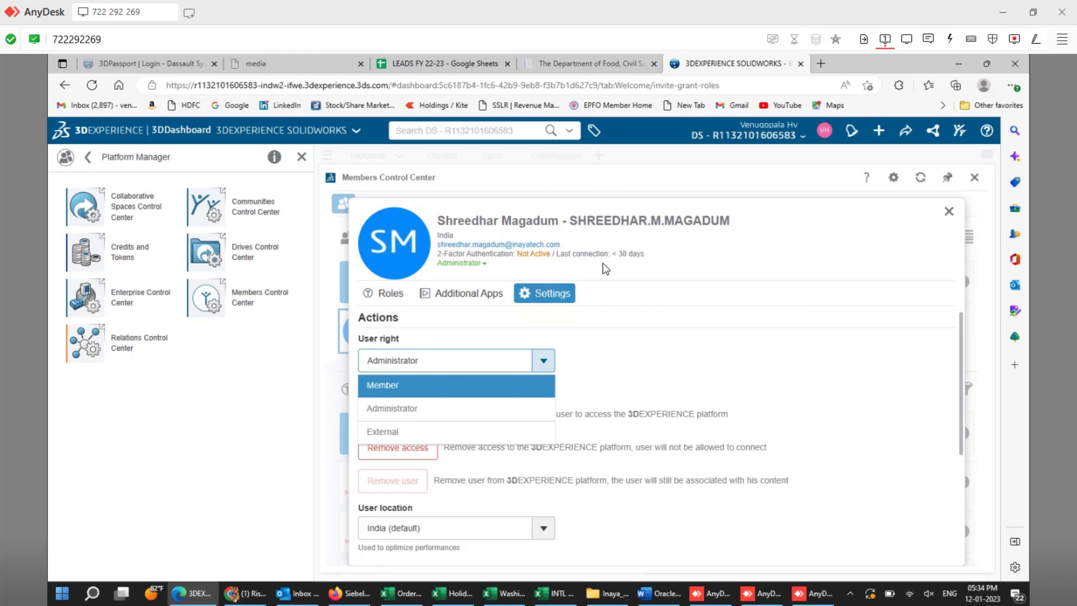
click(387, 385)
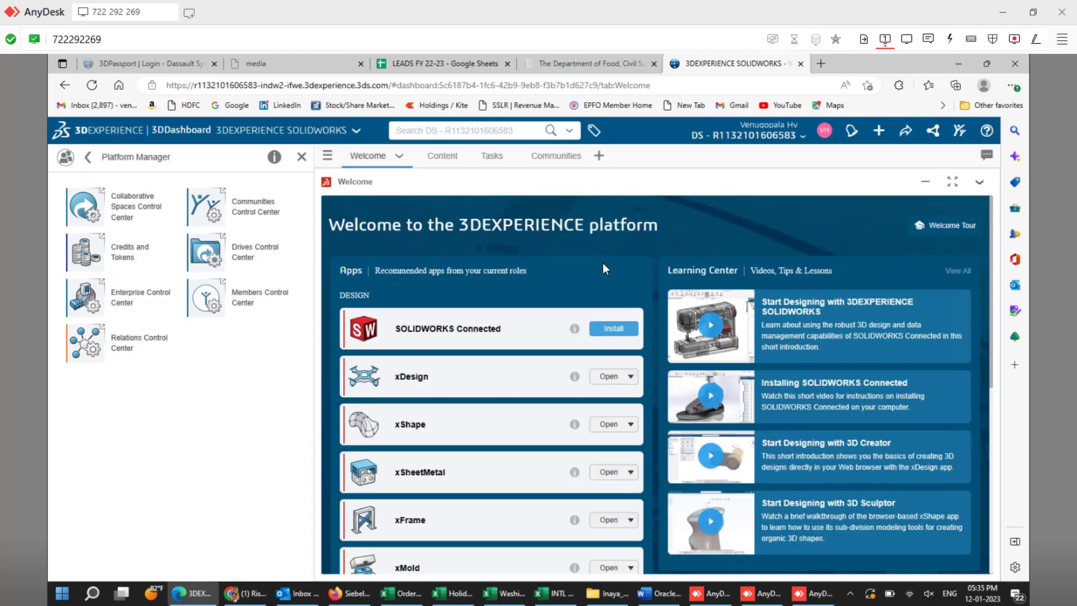
Close and reopen the Members Control Center to refresh the updated member list
click(974, 177)
click(205, 297)
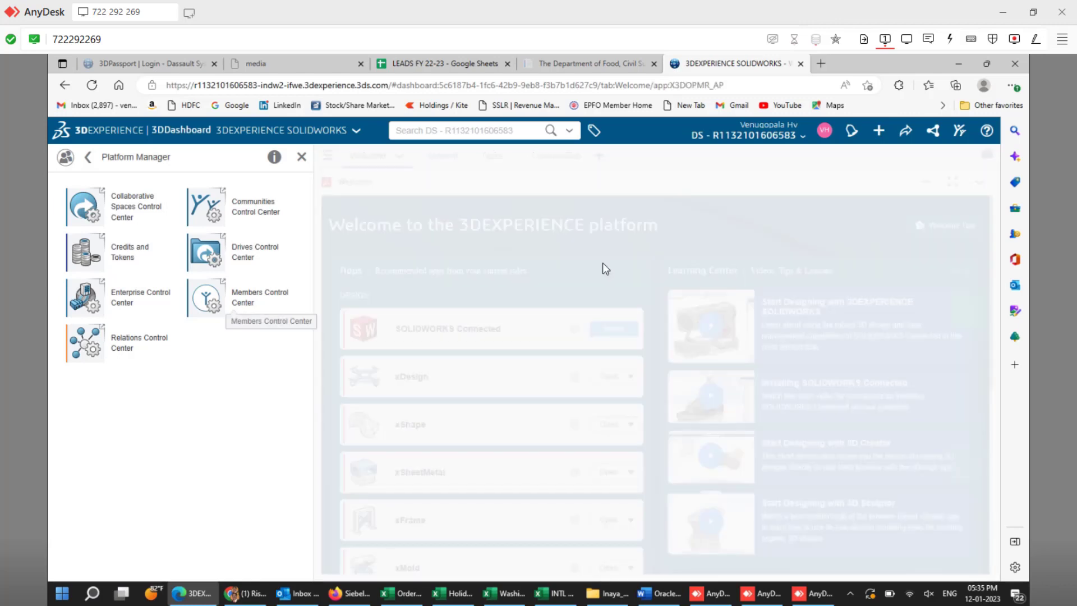